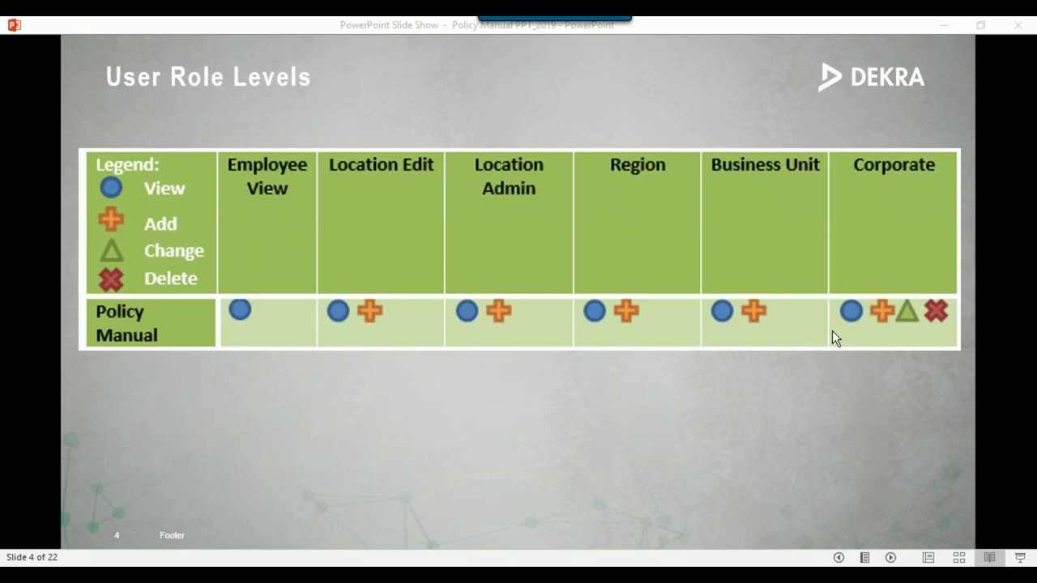
- Advance the slide show past the Policy Manual slide and switch to Insight's Policy Manual page
{"action": "left_click", "coordinate": [831, 332]}
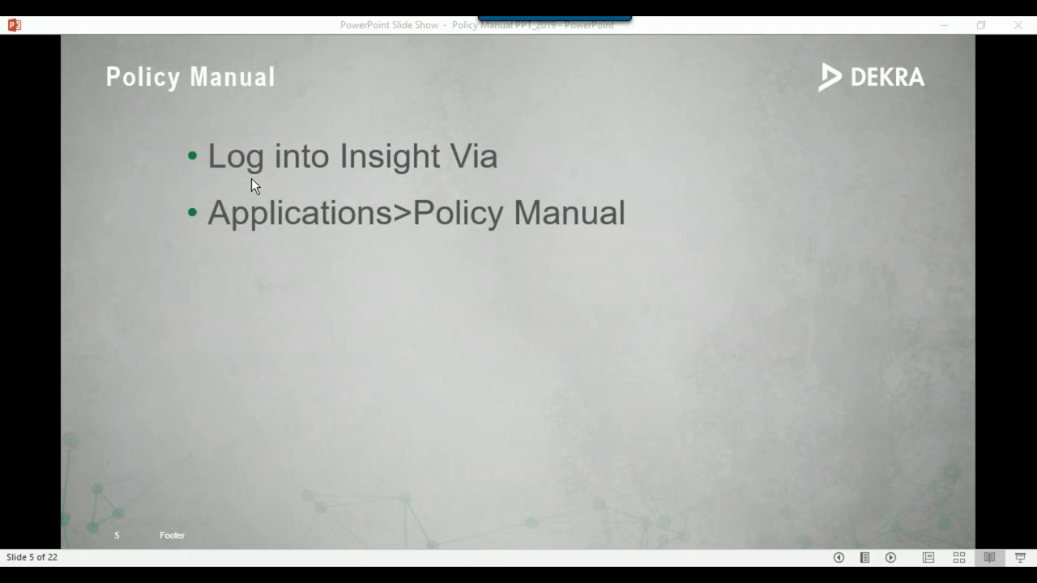
{"action": "left_click", "coordinate": [671, 563]}
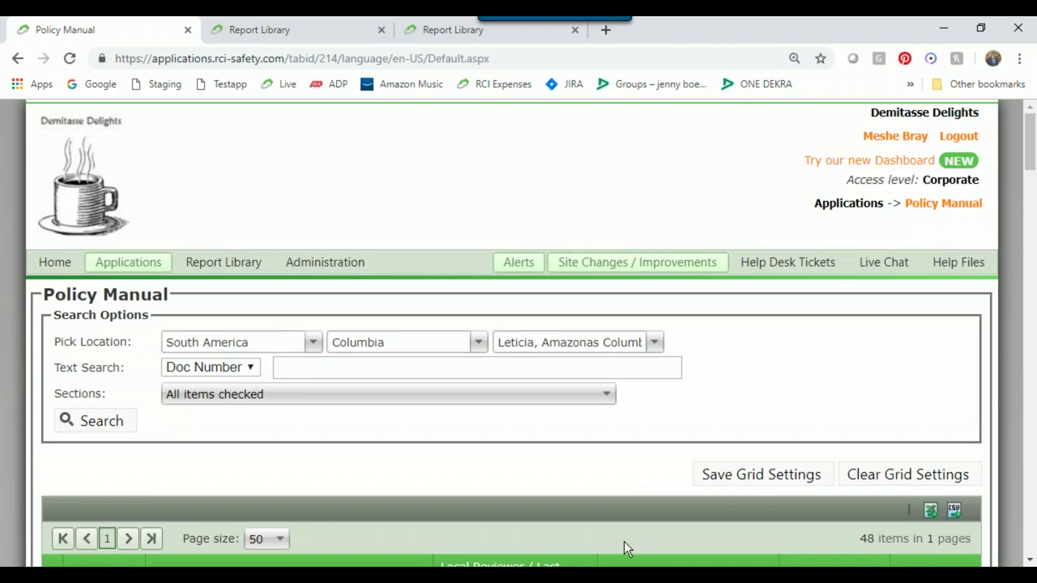
{"action": "mouse_move", "coordinate": [55, 145]}
{"action": "mouse_move", "coordinate": [120, 266]}
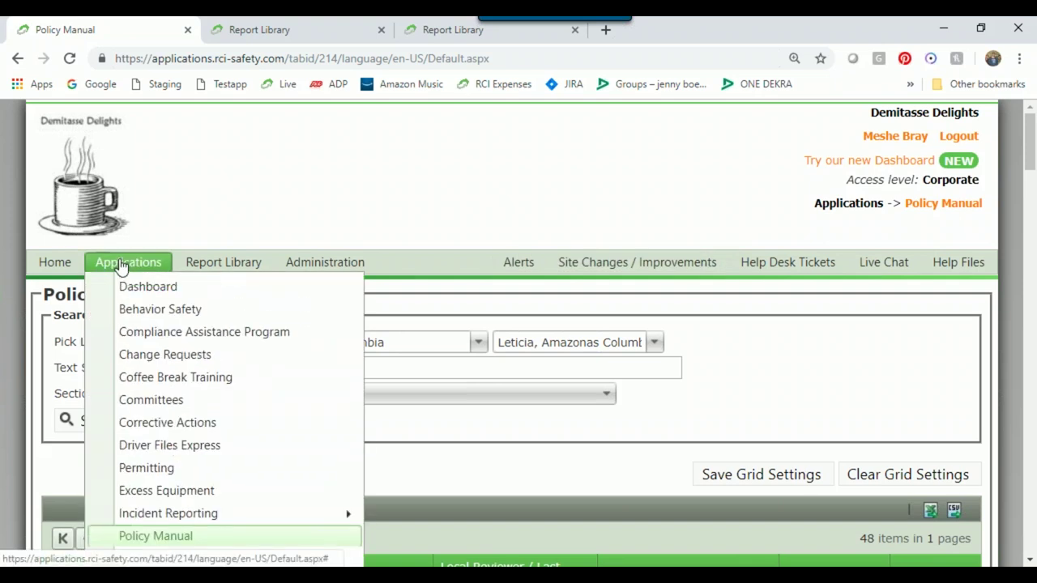
{"action": "scroll", "coordinate": [122, 266], "scroll_direction": "down", "scroll_amount": 2}
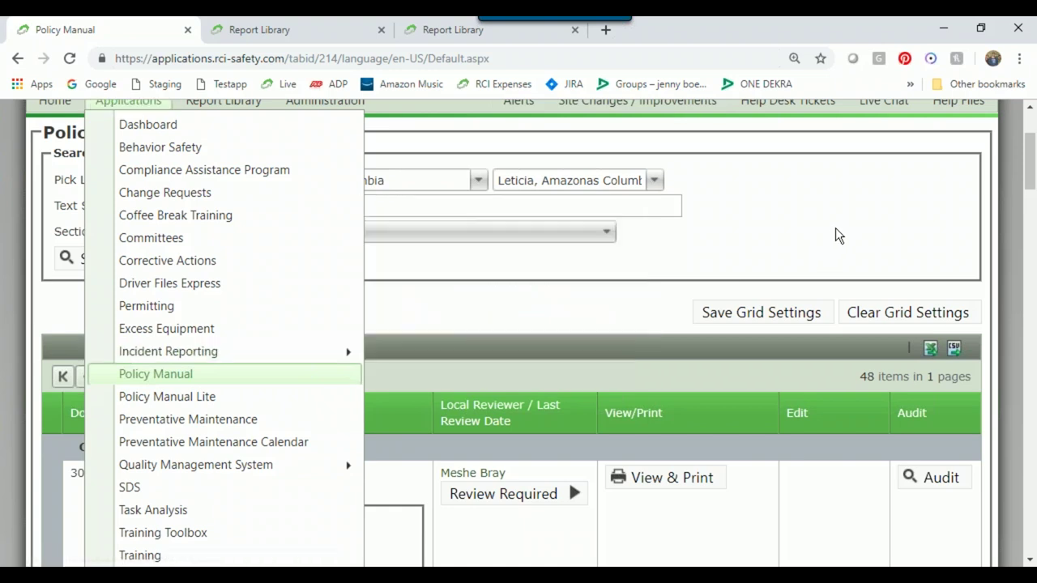
{"action": "scroll", "coordinate": [813, 240], "scroll_direction": "up", "scroll_amount": 2}
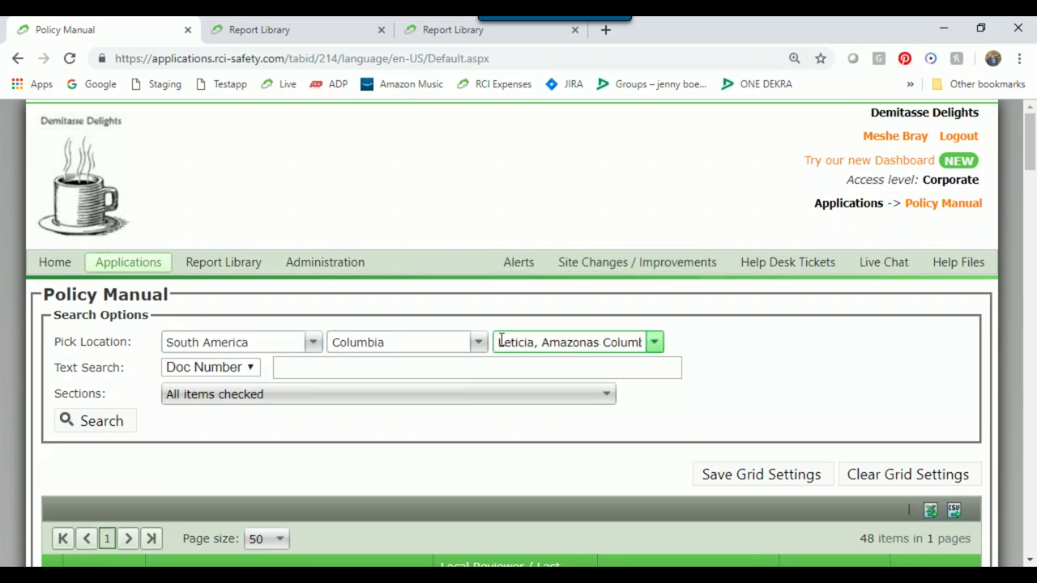
- Set the location to South America, Columbia, Leticia, Amazonas Columbia and reload the policy list
{"action": "left_click", "coordinate": [317, 343]}
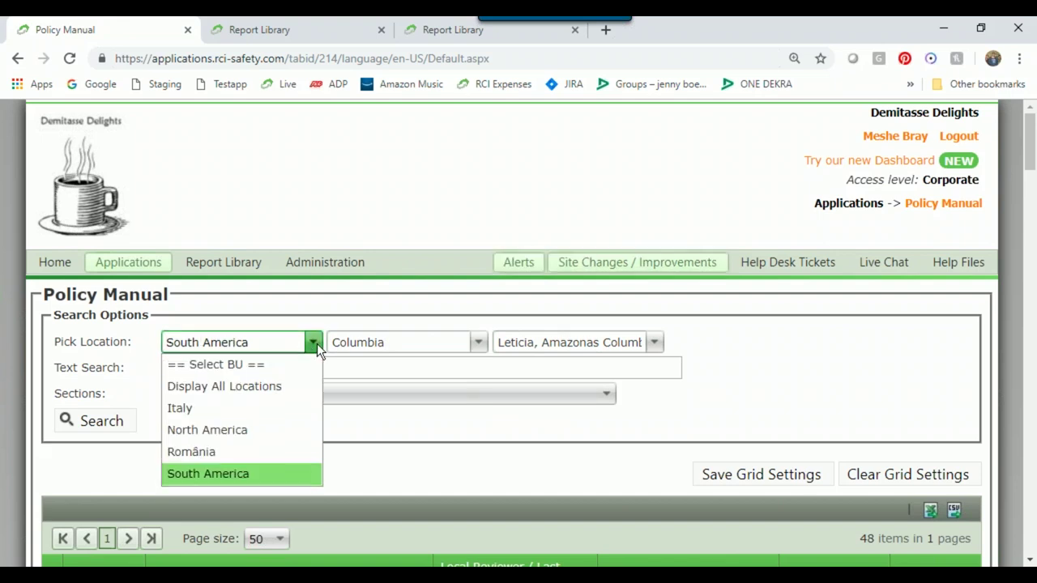
{"action": "left_click", "coordinate": [217, 474]}
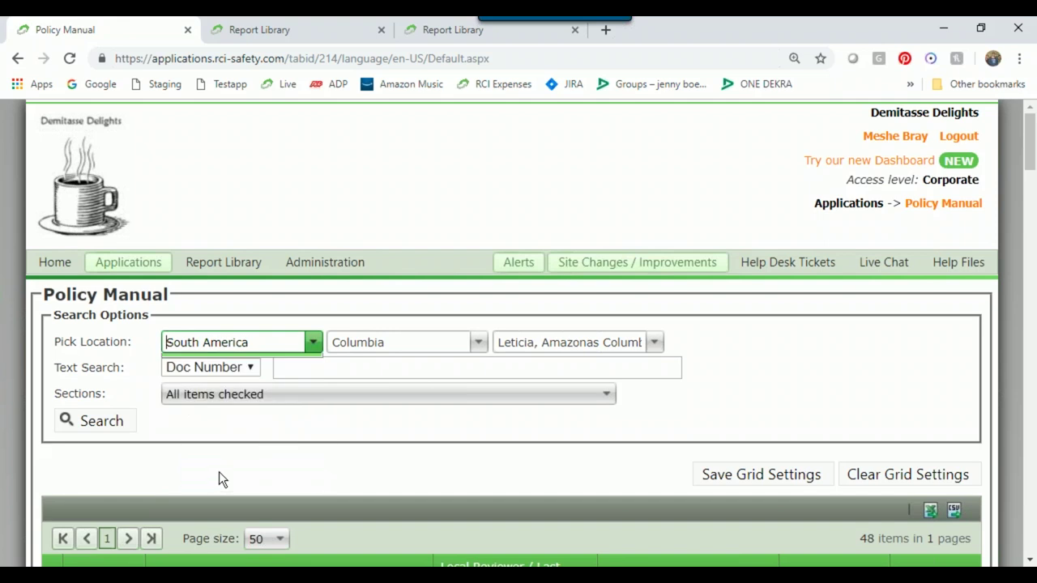
{"action": "left_click", "coordinate": [378, 343]}
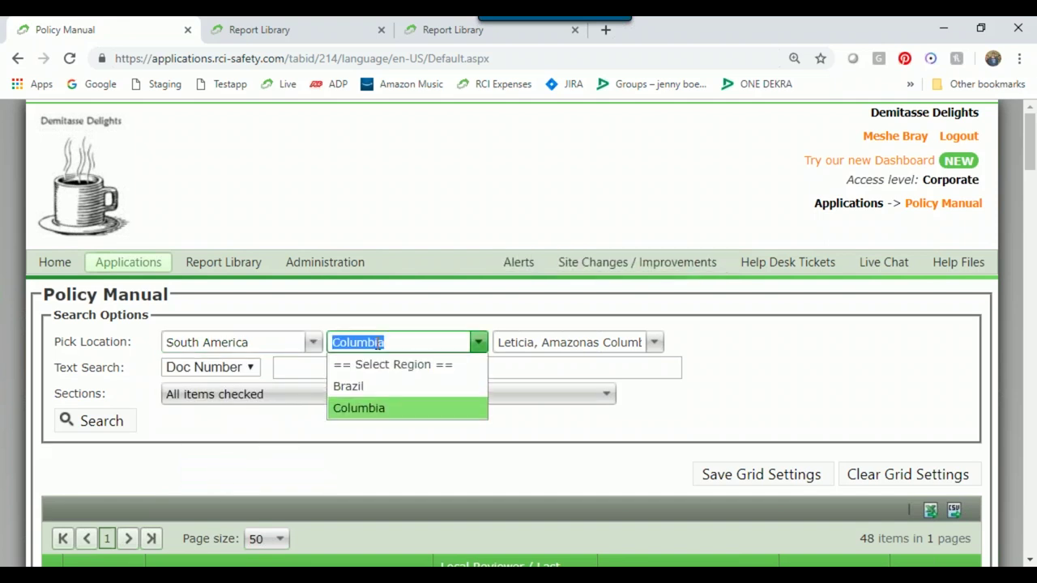
{"action": "left_click", "coordinate": [383, 409]}
{"action": "left_click", "coordinate": [515, 342]}
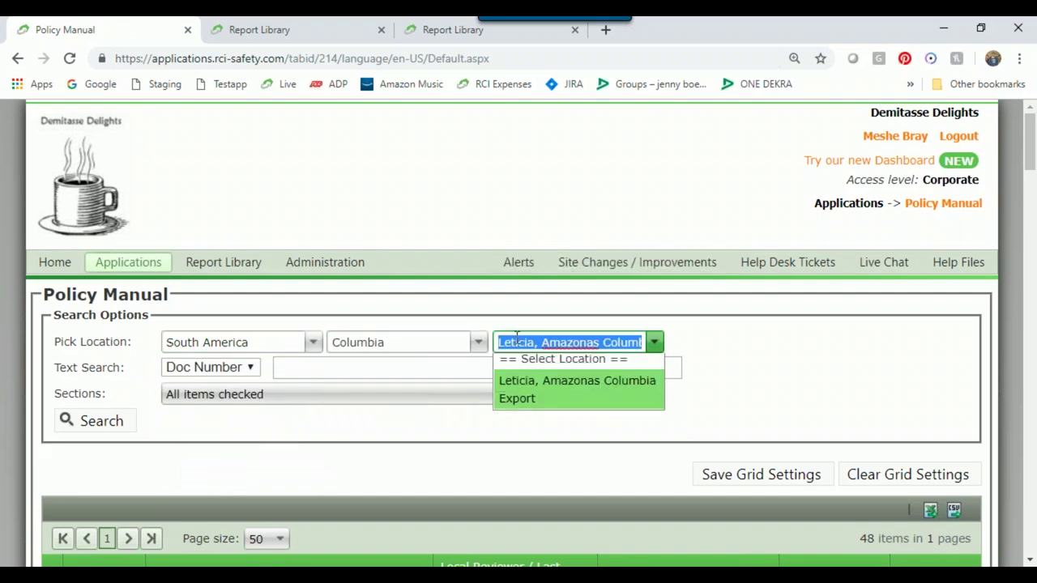
{"action": "left_click", "coordinate": [528, 395]}
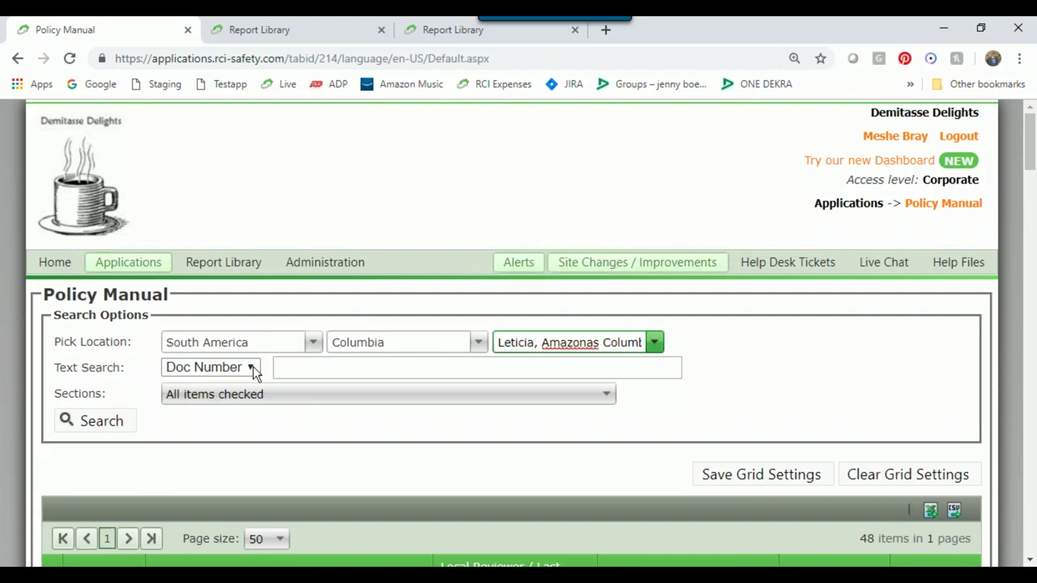
{"action": "left_click", "coordinate": [275, 423]}
{"action": "scroll", "coordinate": [291, 433], "scroll_direction": "down", "scroll_amount": 3}
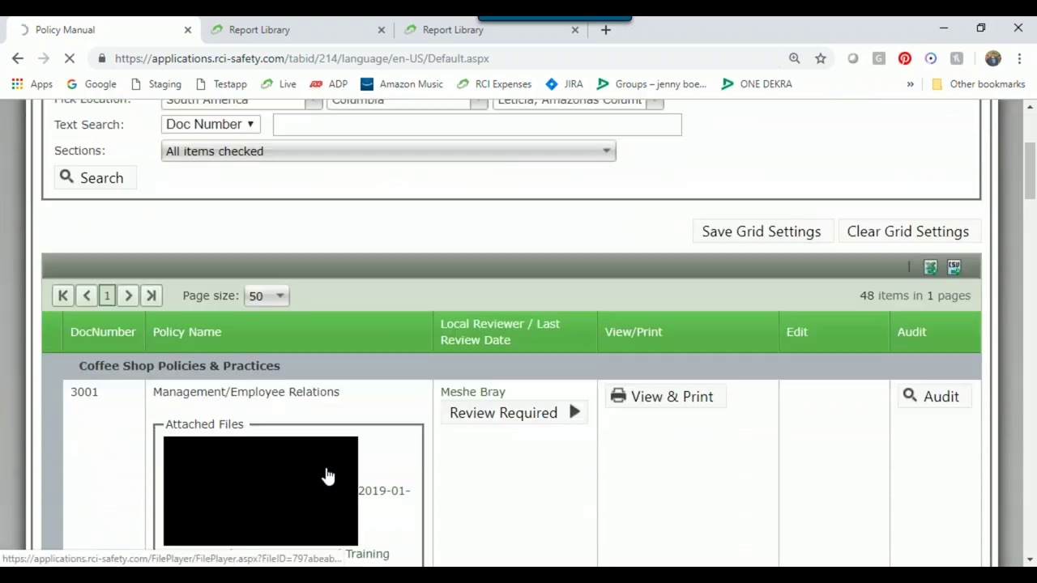
{"action": "scroll", "coordinate": [341, 482], "scroll_direction": "up", "scroll_amount": 2}
{"action": "scroll", "coordinate": [341, 483], "scroll_direction": "up", "scroll_amount": 1}
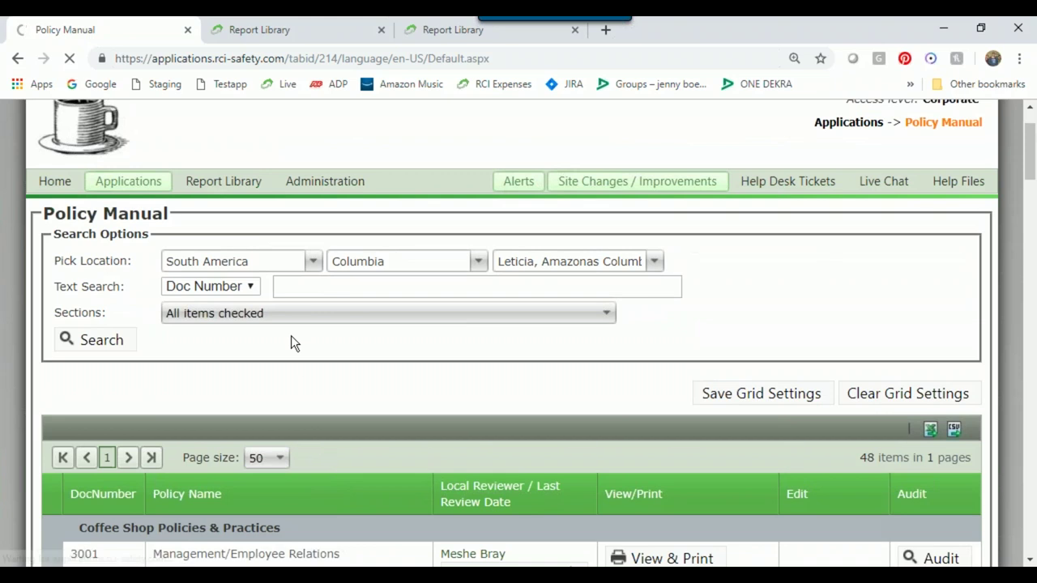
{"action": "left_click", "coordinate": [243, 286]}
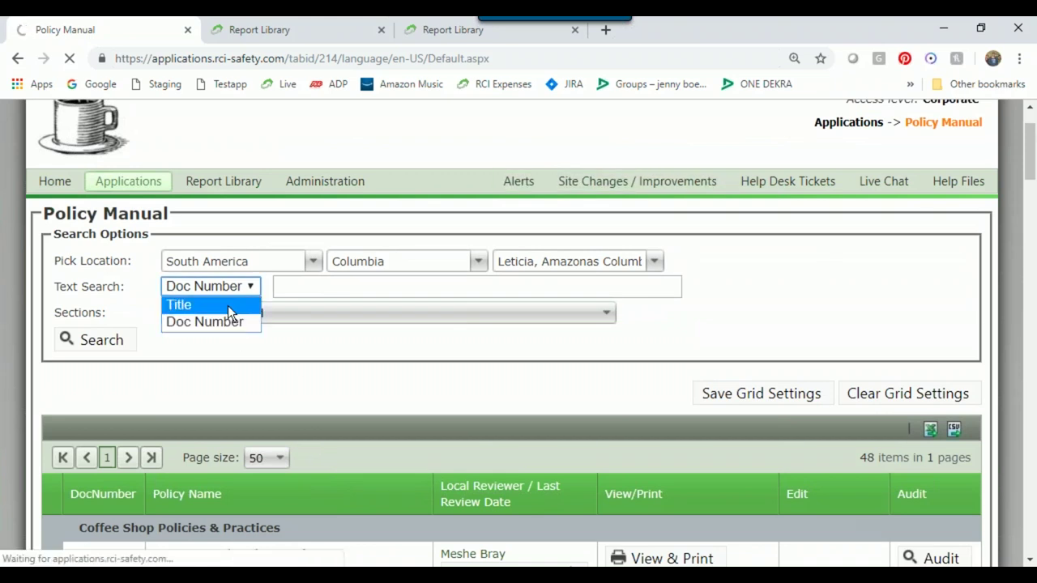
{"action": "left_click", "coordinate": [227, 305]}
{"action": "left_click", "coordinate": [314, 289]}
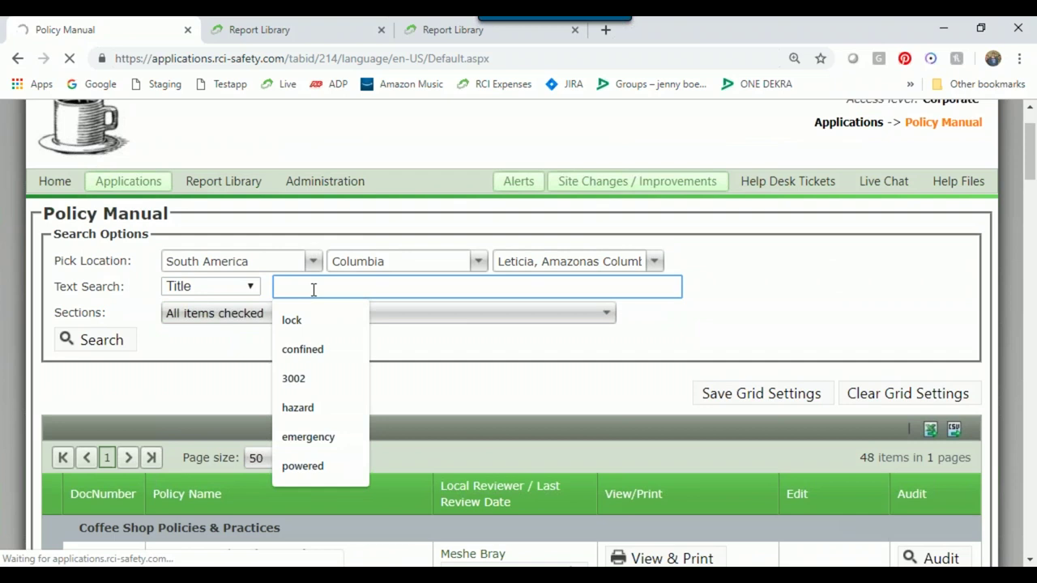
{"action": "type", "text": "ha"}
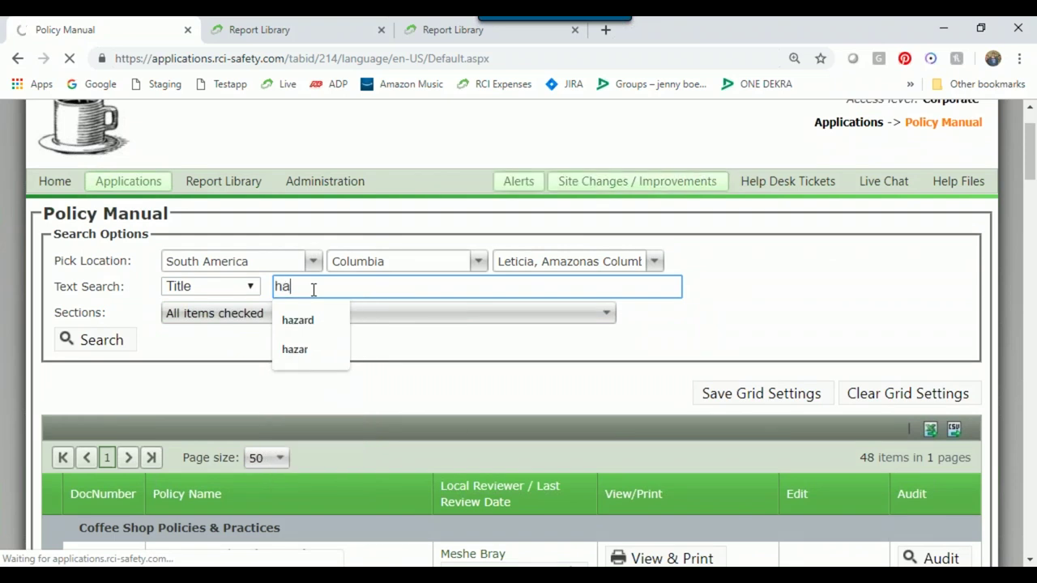
{"action": "type", "text": "zard"}
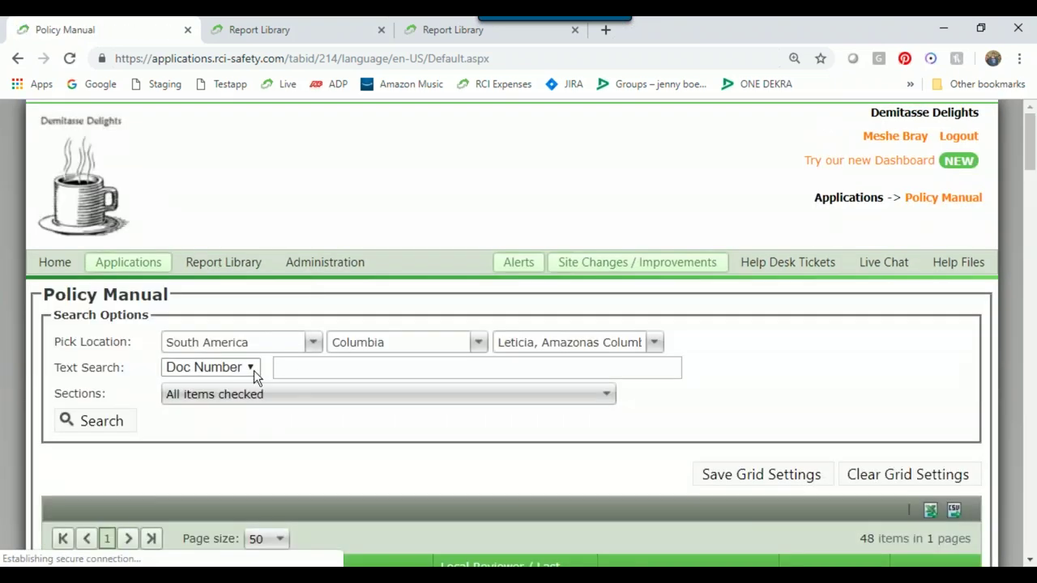
- Run a Title text search for 'hazard', narrowing the list to 3 items
{"action": "left_click", "coordinate": [250, 367]}
{"action": "left_click", "coordinate": [241, 387]}
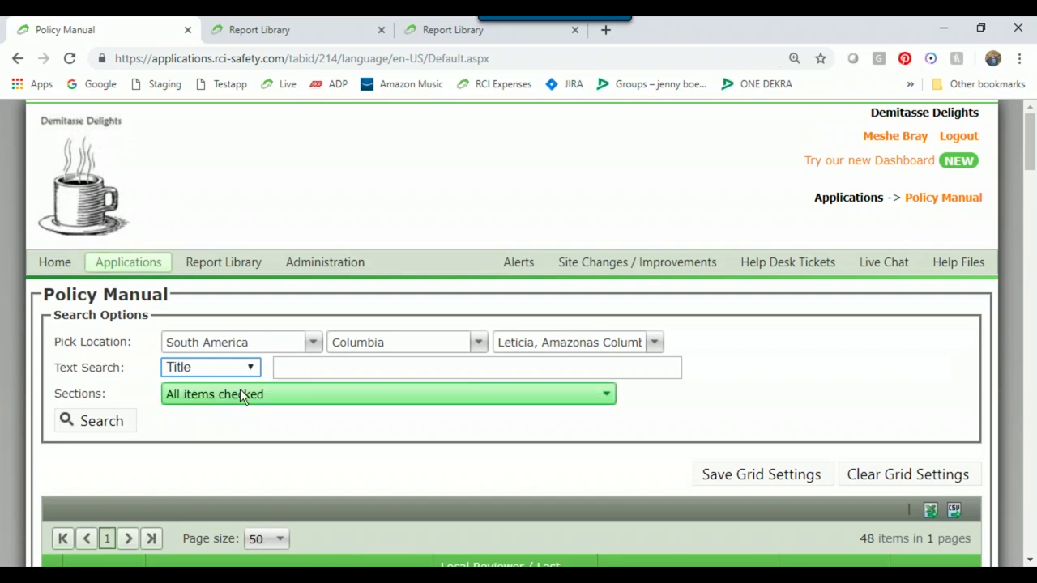
{"action": "left_click", "coordinate": [307, 367]}
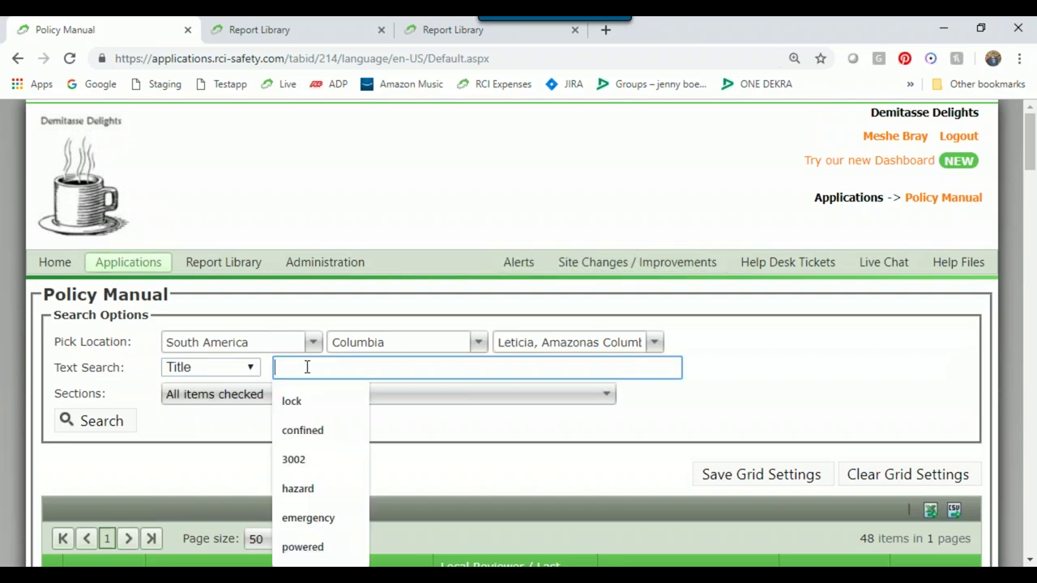
{"action": "type", "text": "hazard"}
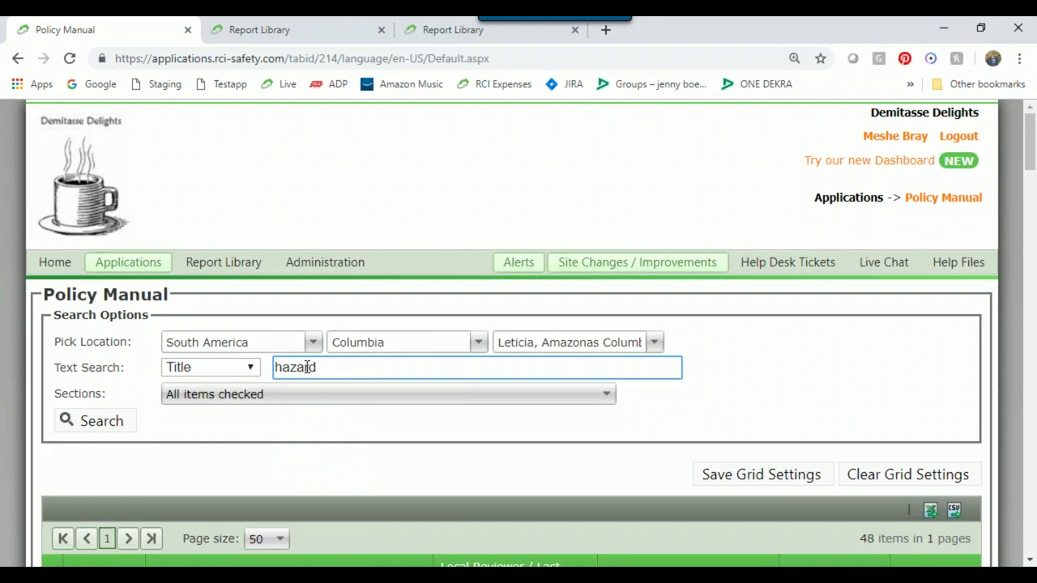
{"action": "left_click", "coordinate": [73, 427]}
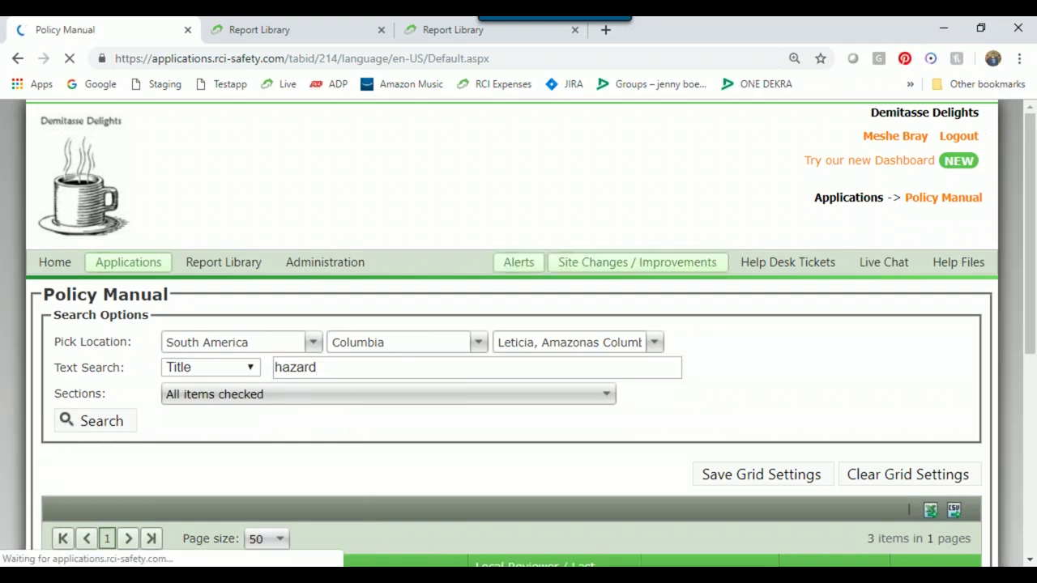
{"action": "left_click", "coordinate": [69, 430]}
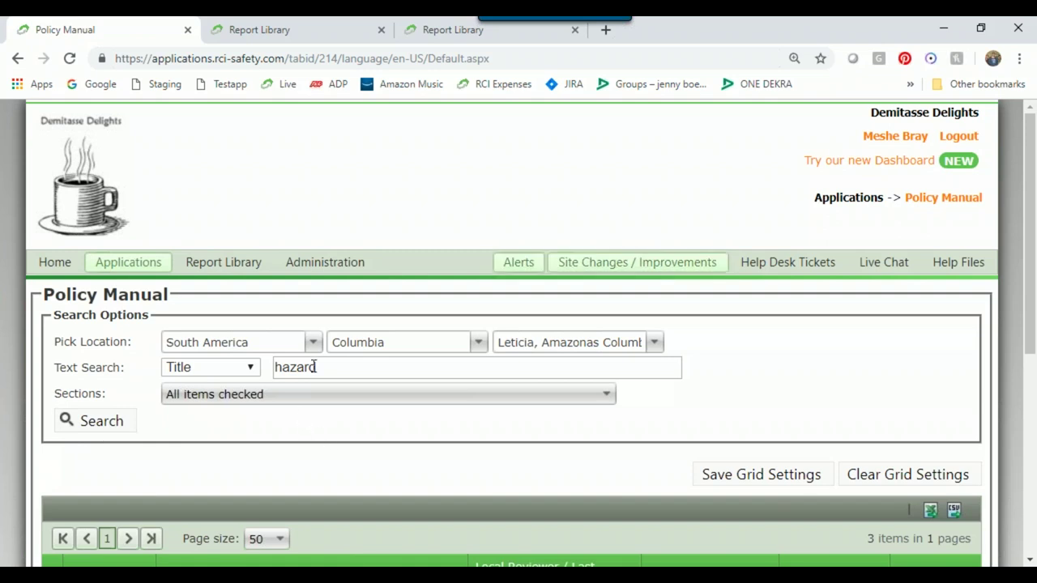
- Scroll through the three hazard results and back up to the search controls
{"action": "scroll", "coordinate": [256, 449], "scroll_direction": "down", "scroll_amount": 1}
{"action": "scroll", "coordinate": [257, 449], "scroll_direction": "down", "scroll_amount": 3}
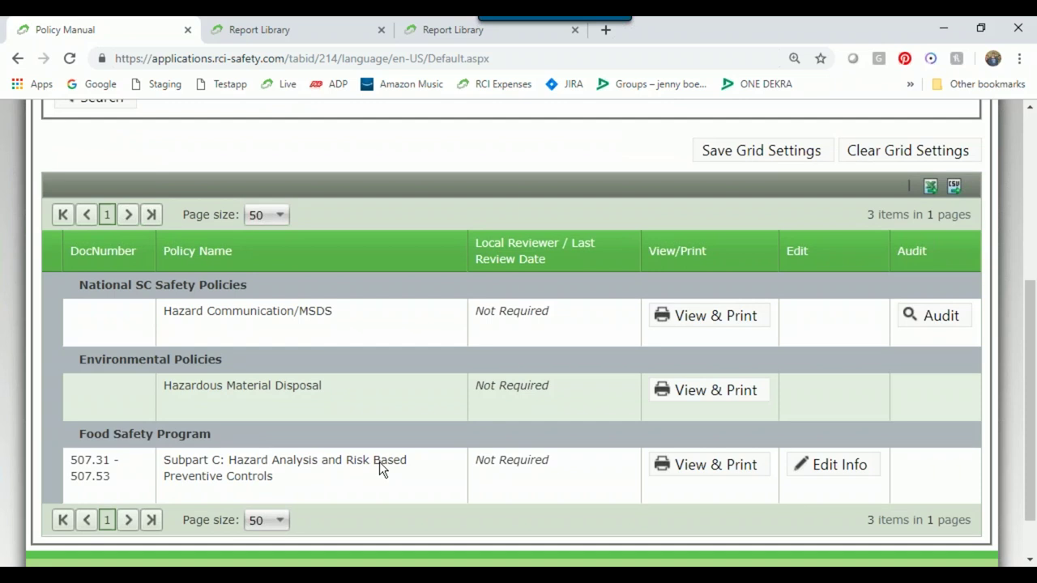
{"action": "scroll", "coordinate": [390, 472], "scroll_direction": "up", "scroll_amount": 3}
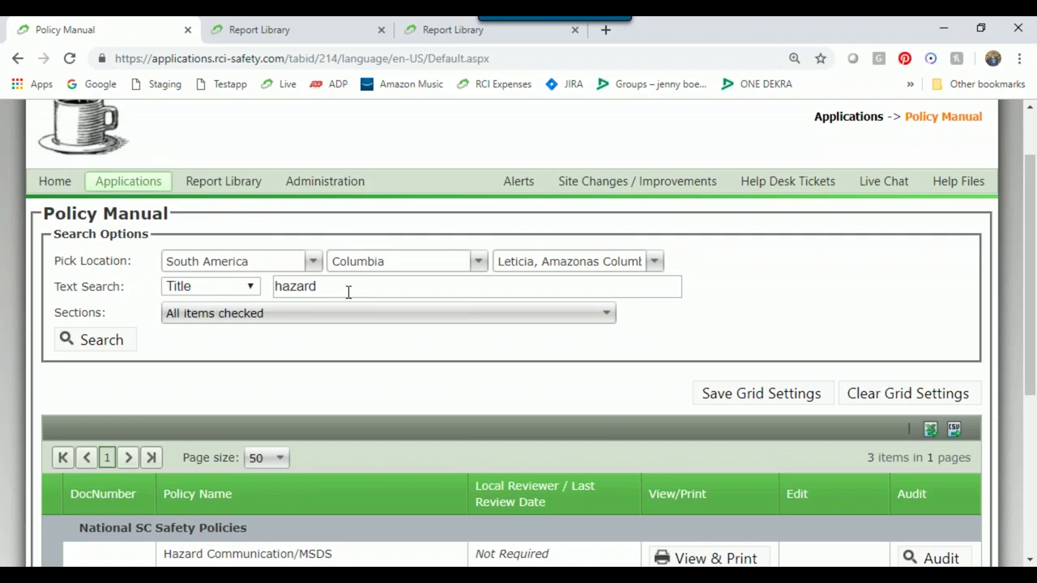
- Switch the text search to Doc Number and search for 3002, returning only policy 3002 Safety
{"action": "left_click", "coordinate": [250, 286]}
{"action": "left_click", "coordinate": [220, 321]}
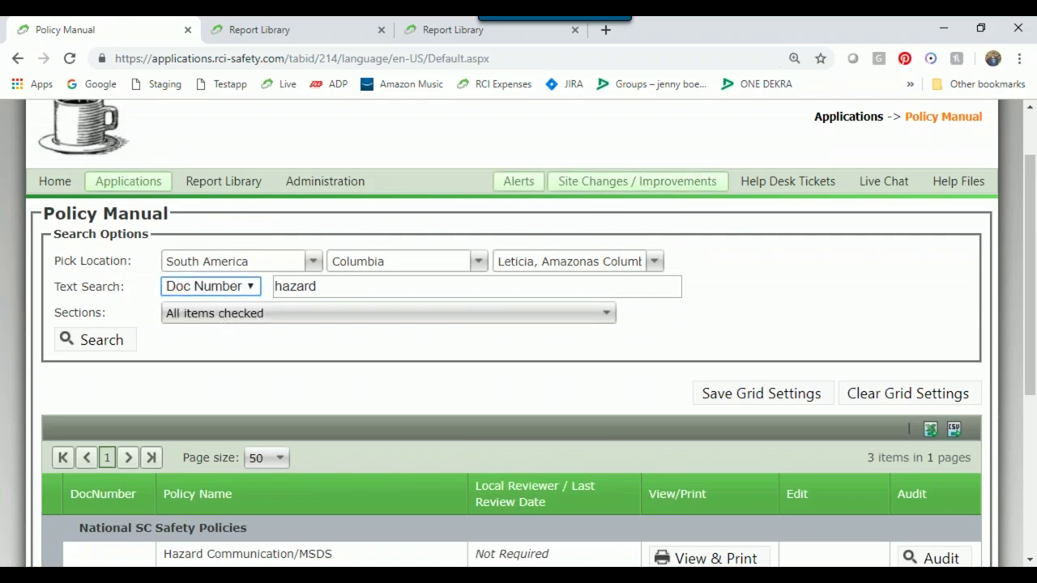
{"action": "left_click", "coordinate": [331, 287]}
{"action": "key", "text": "BackSpace"}
{"action": "key", "text": "BackSpace"}
{"action": "key", "text": "BackSpace"}
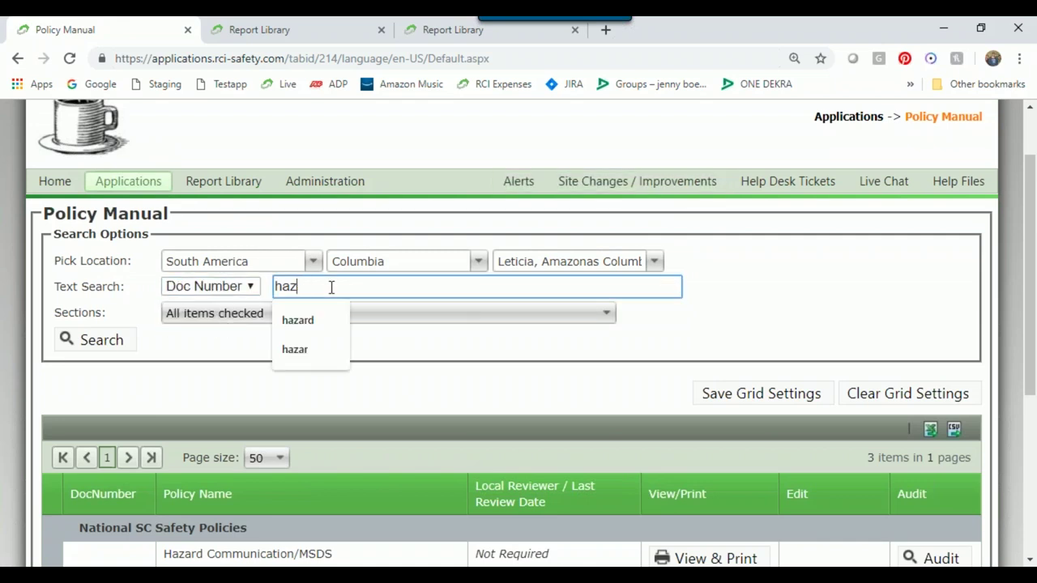
{"action": "key", "text": "BackSpace"}
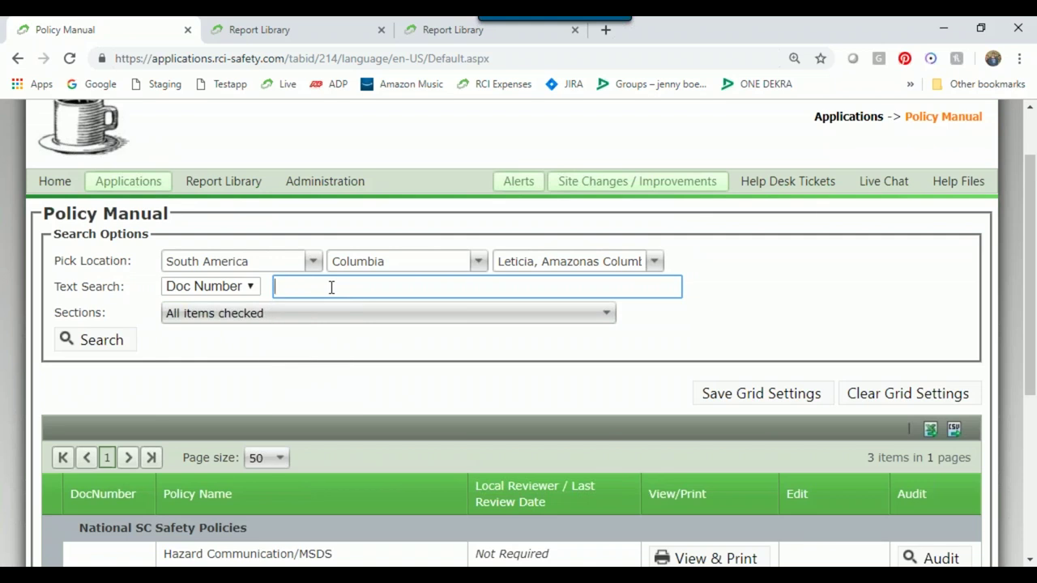
{"action": "type", "text": "30"}
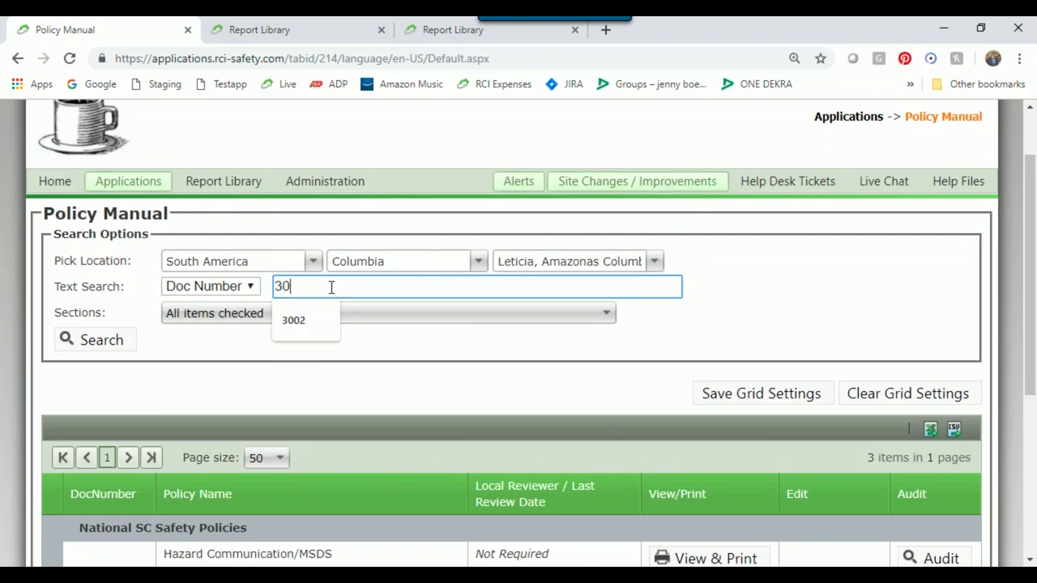
{"action": "type", "text": "02"}
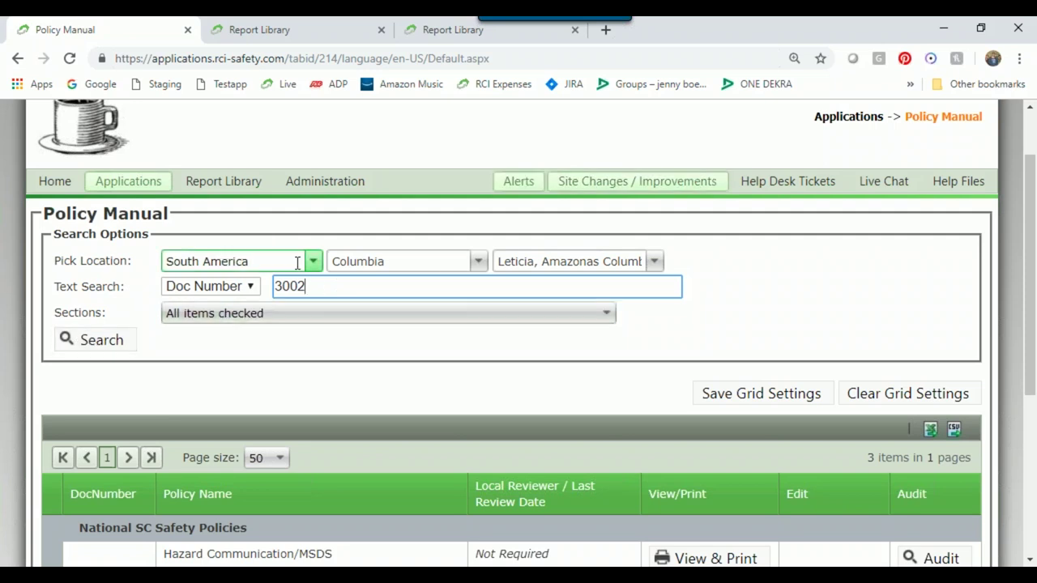
{"action": "left_click", "coordinate": [94, 342]}
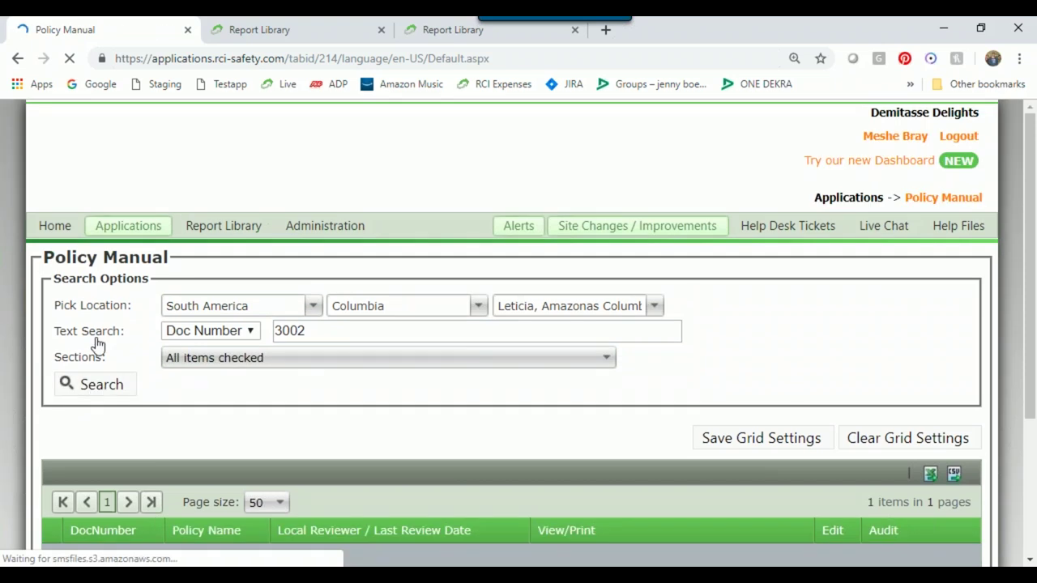
{"action": "scroll", "coordinate": [113, 340], "scroll_direction": "down", "scroll_amount": 3}
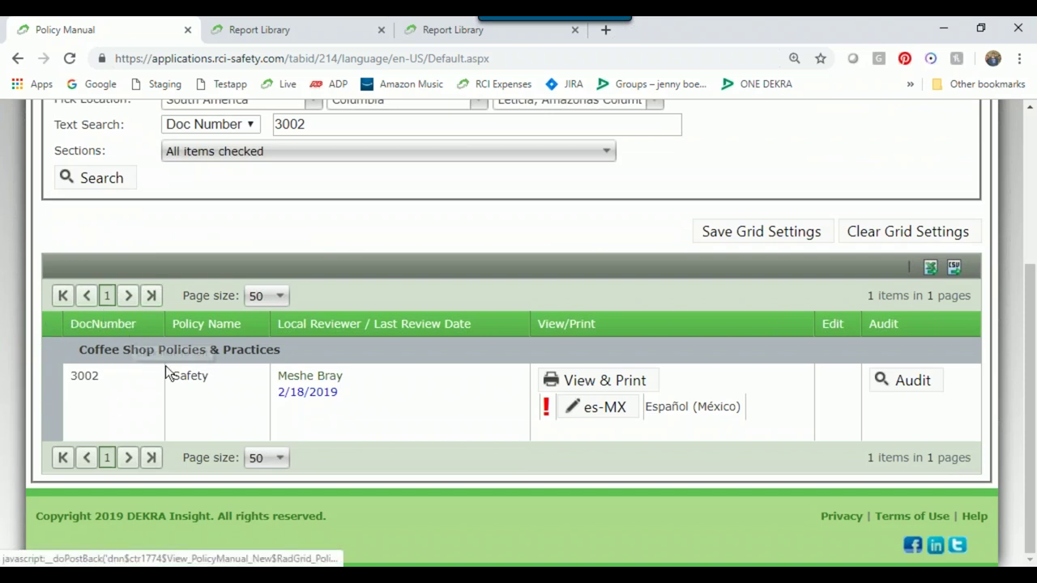
{"action": "scroll", "coordinate": [254, 298], "scroll_direction": "up", "scroll_amount": 2}
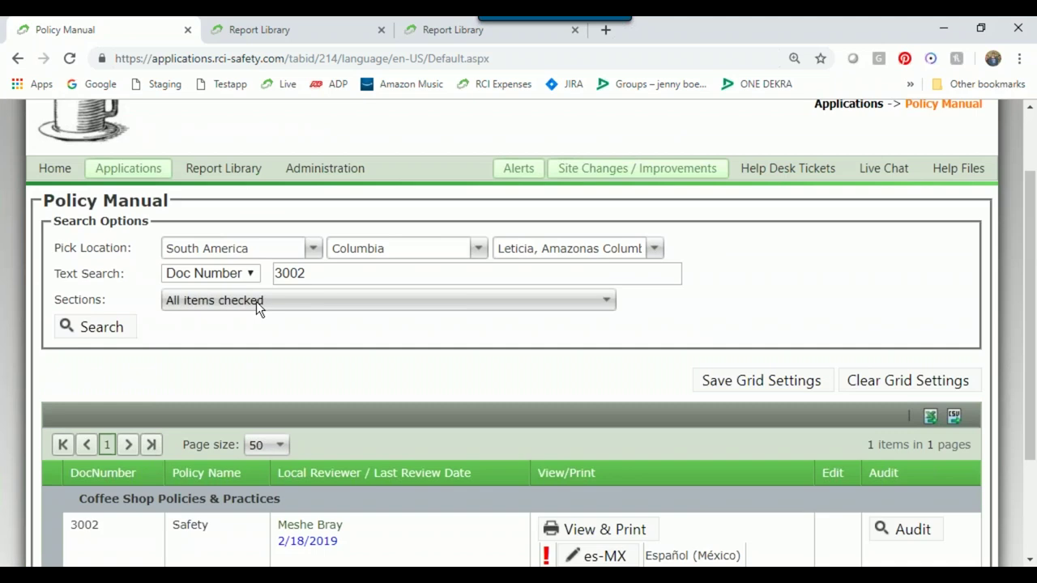
- Clear the 3002 doc number term and rerun the search to list all 48 Leticia policies
{"action": "left_click", "coordinate": [326, 285]}
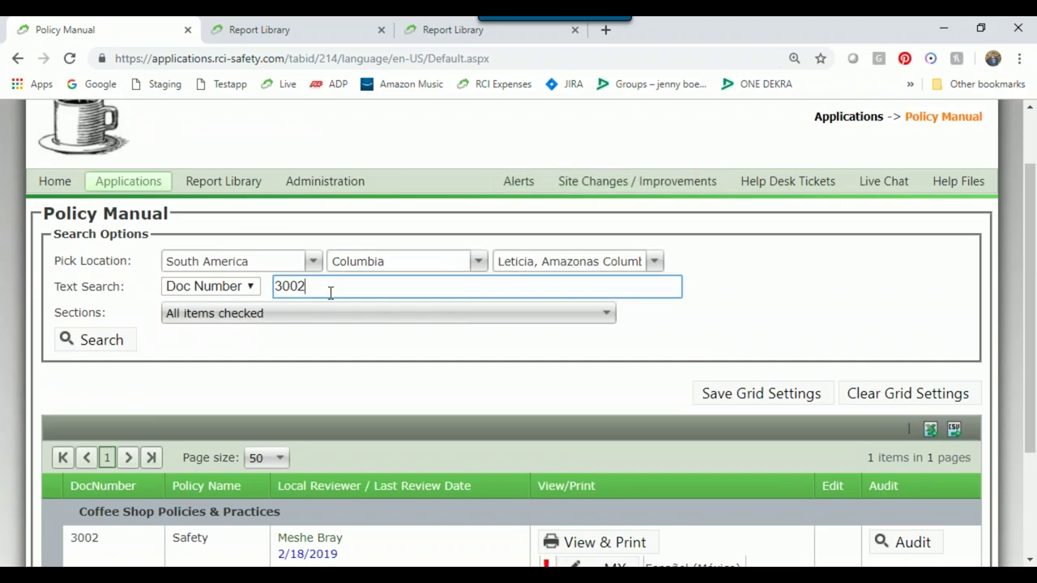
{"action": "key", "text": "BackSpace"}
{"action": "key", "text": "BackSpace"}
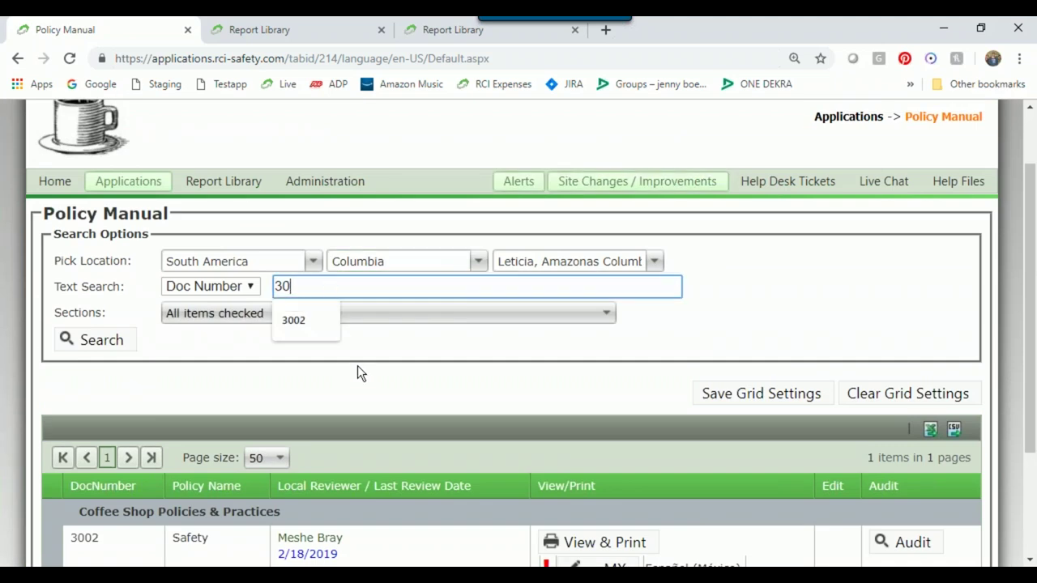
{"action": "key", "text": "BackSpace"}
{"action": "key", "text": "BackSpace"}
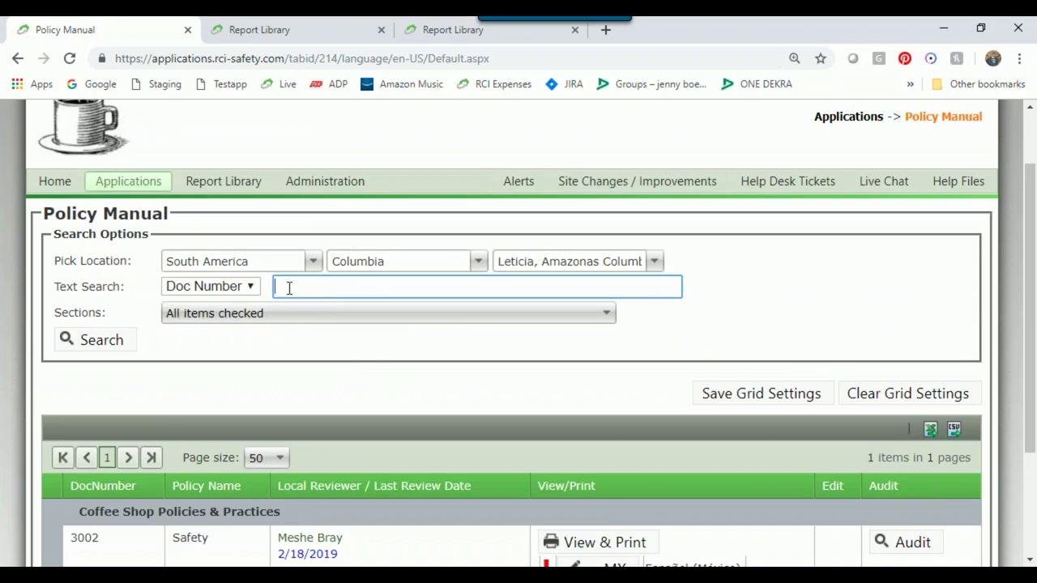
{"action": "left_click", "coordinate": [102, 340]}
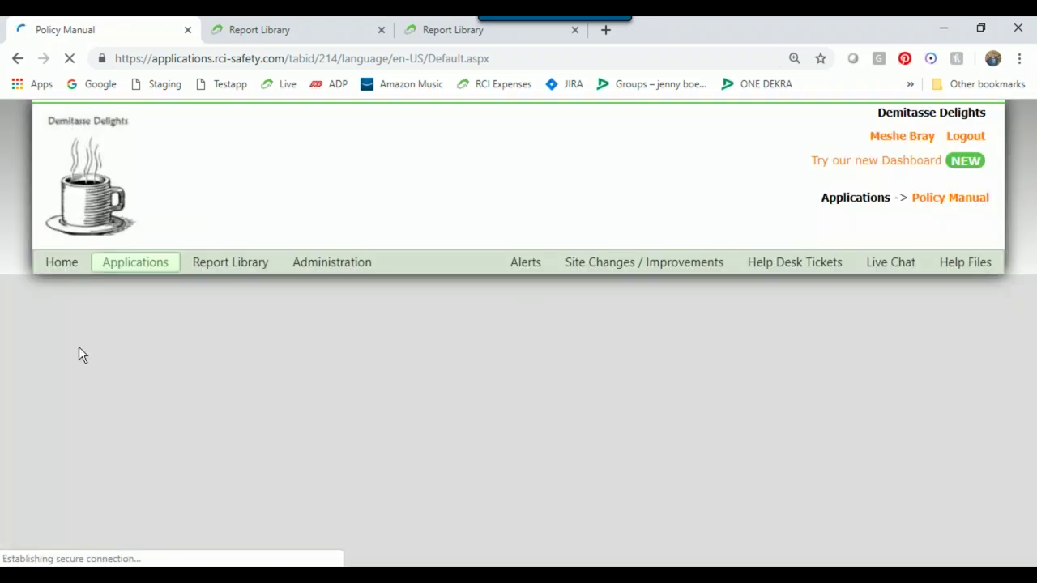
{"action": "scroll", "coordinate": [91, 379], "scroll_direction": "down", "scroll_amount": 6}
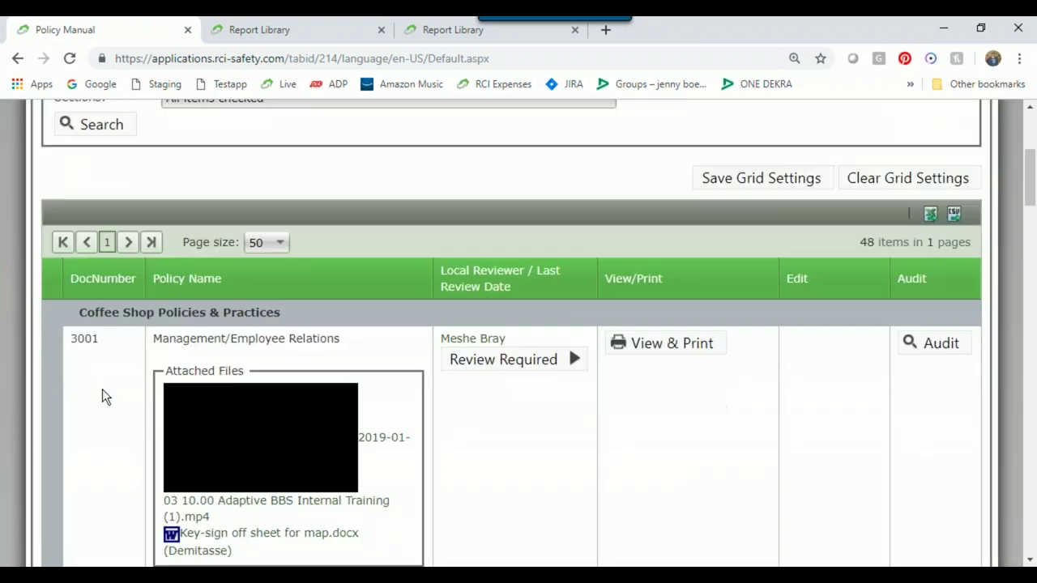
{"action": "scroll", "coordinate": [139, 428], "scroll_direction": "down", "scroll_amount": 2}
{"action": "scroll", "coordinate": [151, 443], "scroll_direction": "up", "scroll_amount": 6}
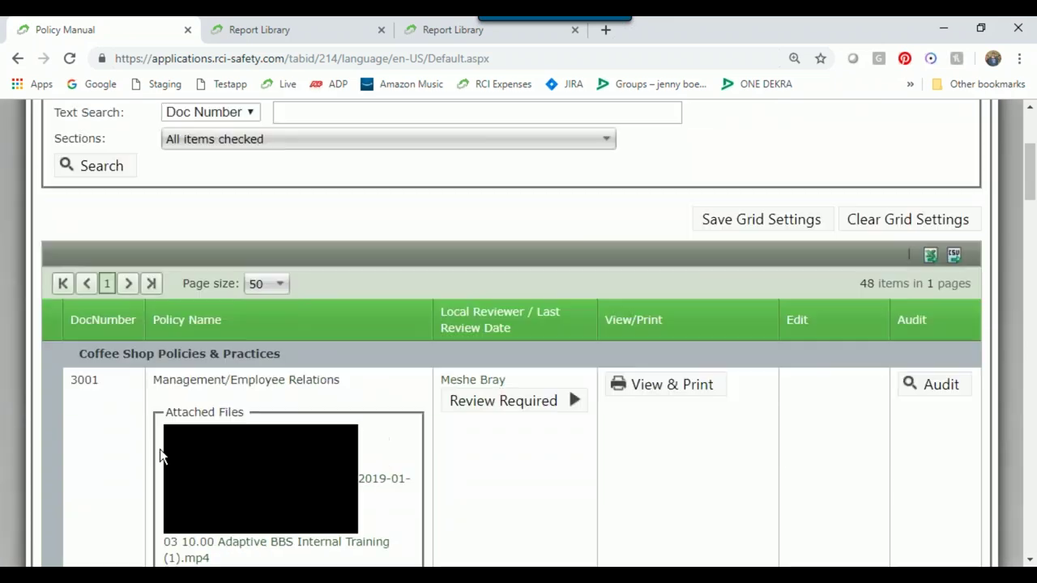
{"action": "scroll", "coordinate": [169, 459], "scroll_direction": "up", "scroll_amount": 2}
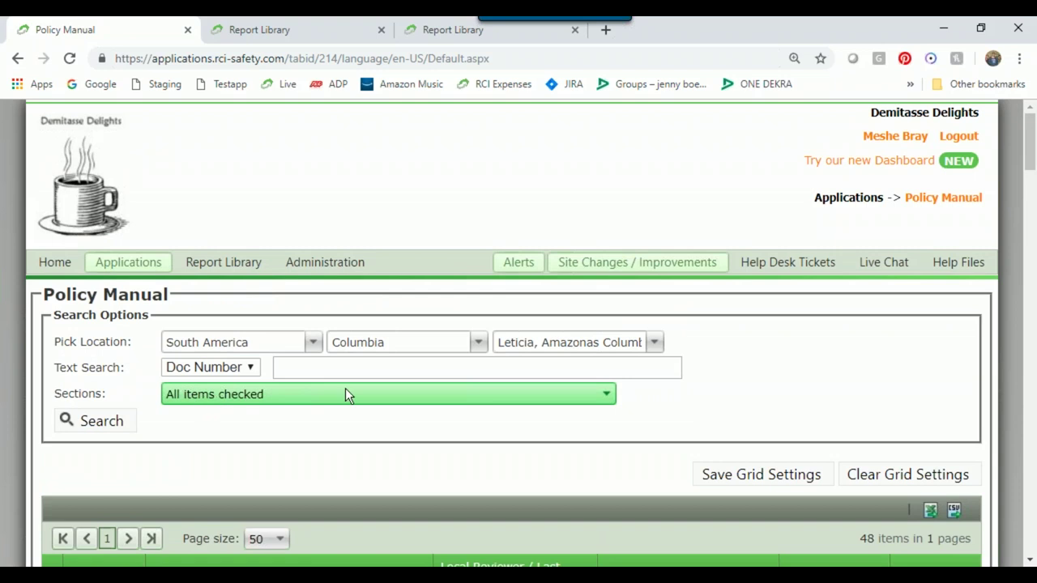
- Limit Sections to only Coffee Shop Policies & Practices and run the search
{"action": "left_click", "coordinate": [238, 395]}
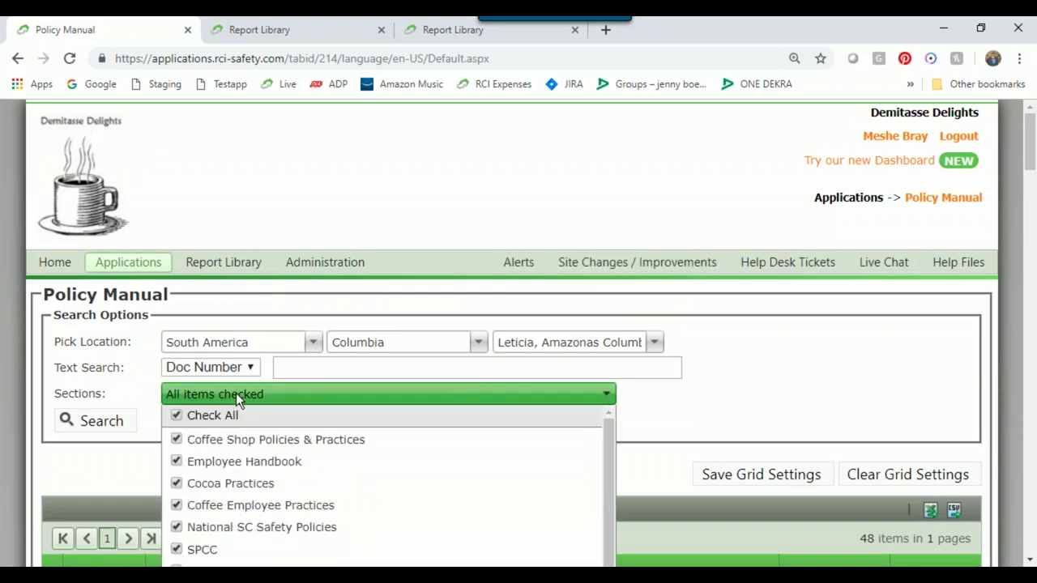
{"action": "scroll", "coordinate": [233, 409], "scroll_direction": "down", "scroll_amount": 1}
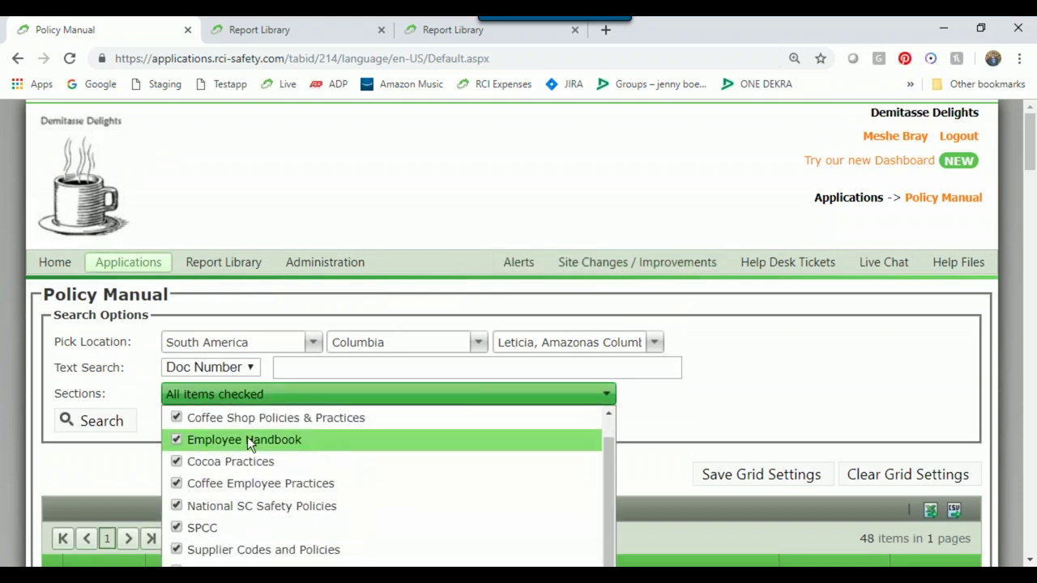
{"action": "scroll", "coordinate": [322, 441], "scroll_direction": "up", "scroll_amount": 1}
{"action": "scroll", "coordinate": [724, 397], "scroll_direction": "down", "scroll_amount": 2}
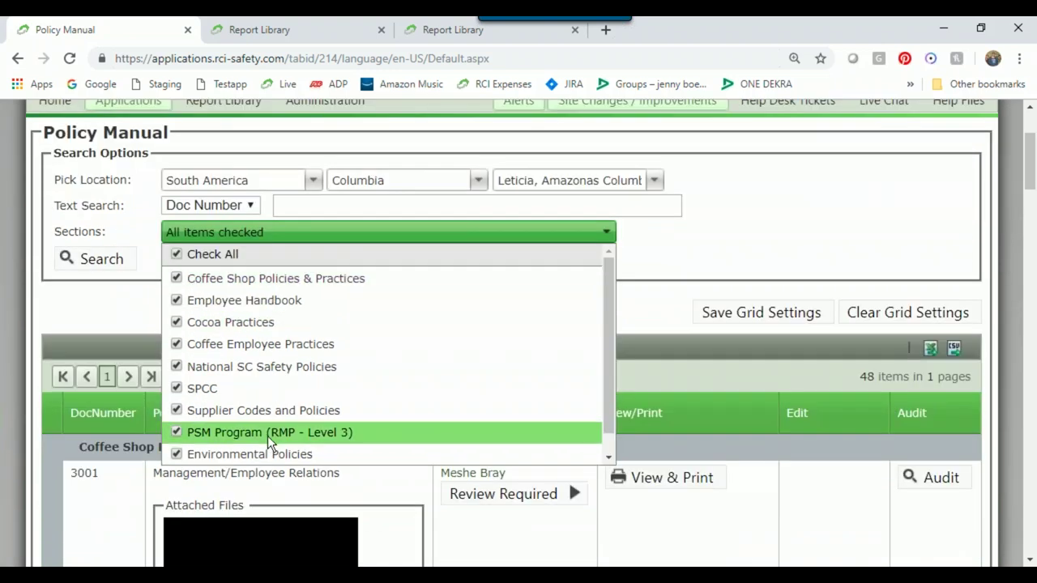
{"action": "left_click", "coordinate": [178, 256]}
{"action": "left_click", "coordinate": [178, 278]}
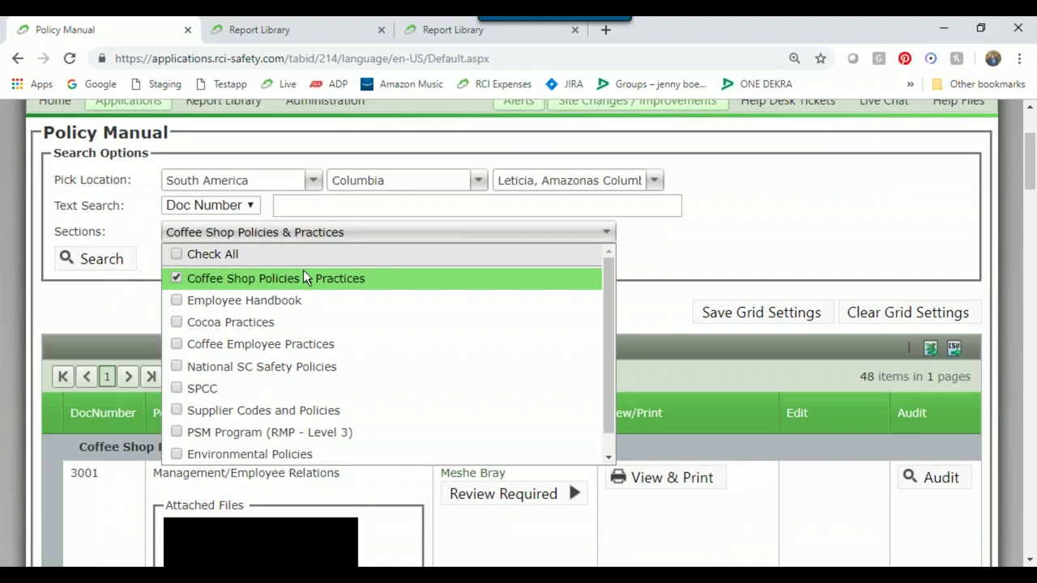
{"action": "left_click", "coordinate": [92, 260]}
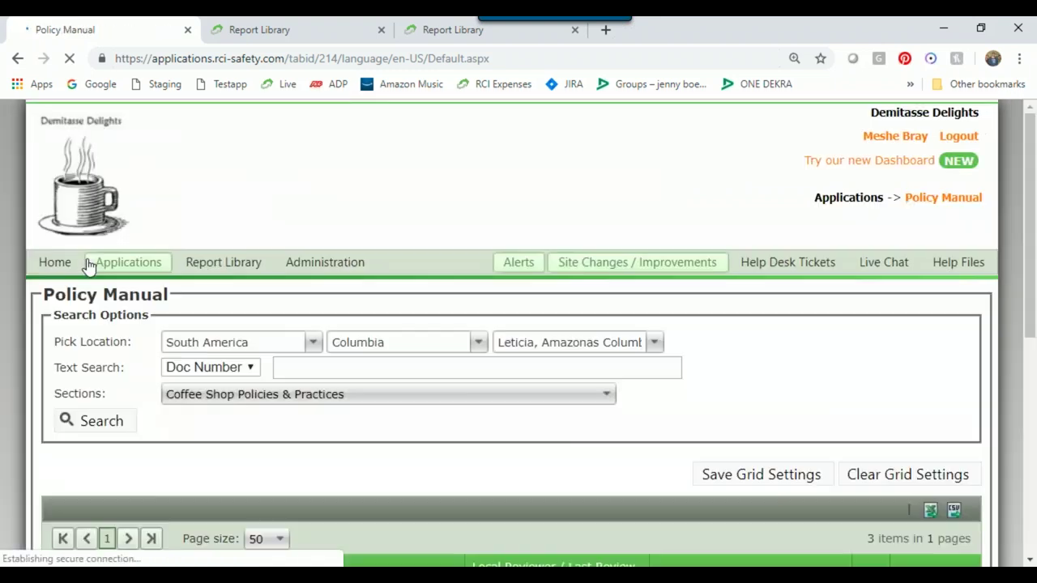
- Review the 3 Coffee Shop results and close the section list unchanged
{"action": "scroll", "coordinate": [68, 438], "scroll_direction": "down", "scroll_amount": 2}
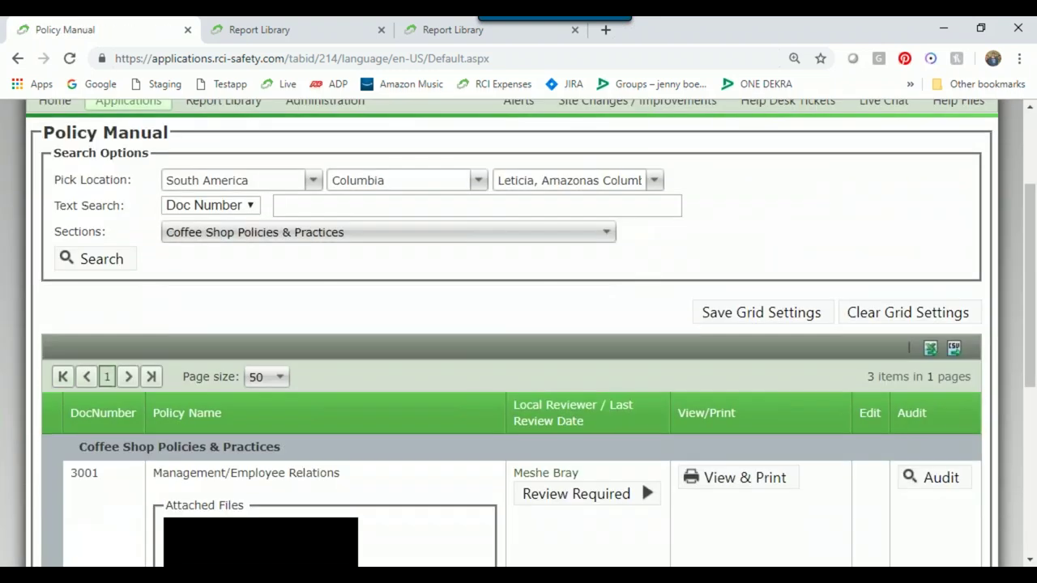
{"action": "scroll", "coordinate": [642, 480], "scroll_direction": "down", "scroll_amount": 2}
{"action": "scroll", "coordinate": [117, 293], "scroll_direction": "up", "scroll_amount": 1}
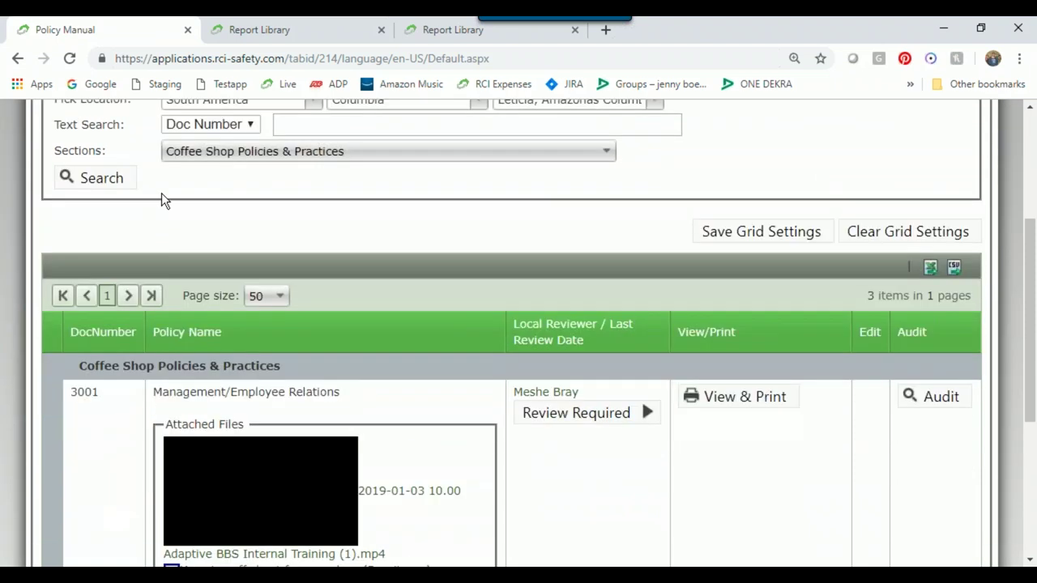
{"action": "left_click", "coordinate": [193, 154]}
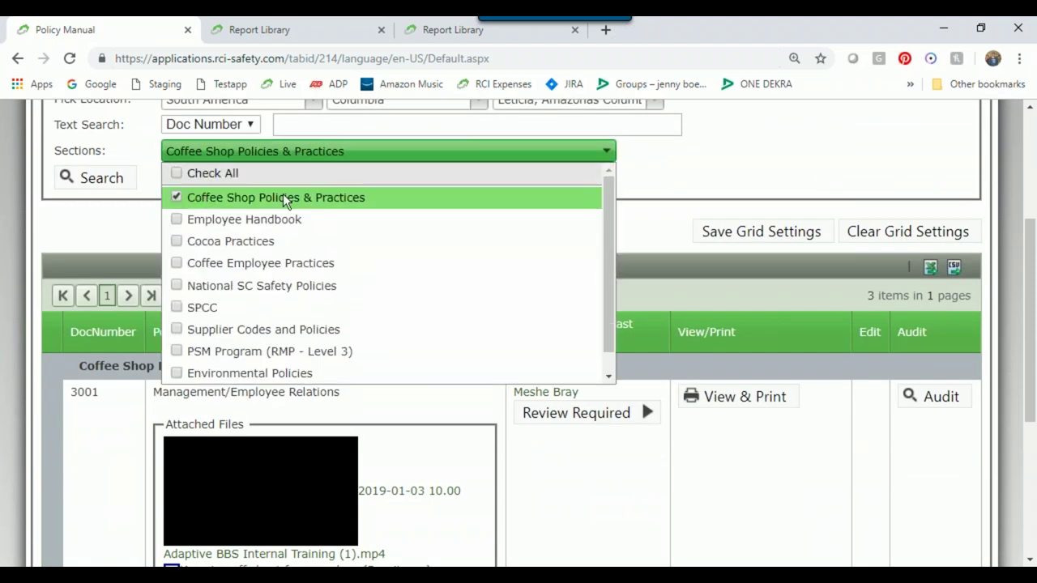
{"action": "left_click", "coordinate": [147, 202]}
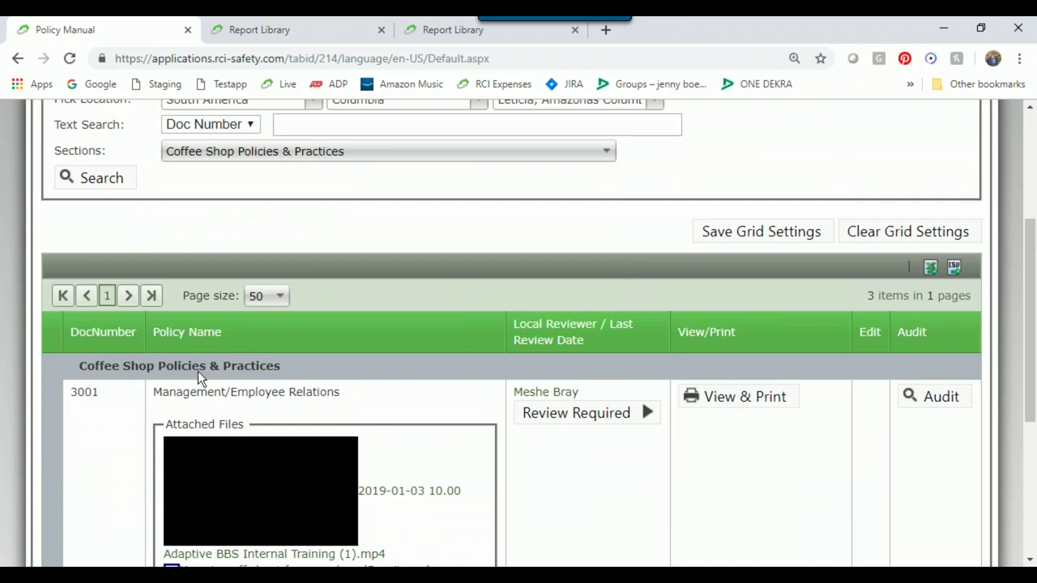
- After reviewing rows 3001–3003, recheck all sections and rerun the search to list 48 policies
{"action": "scroll", "coordinate": [115, 393], "scroll_direction": "down", "scroll_amount": 2}
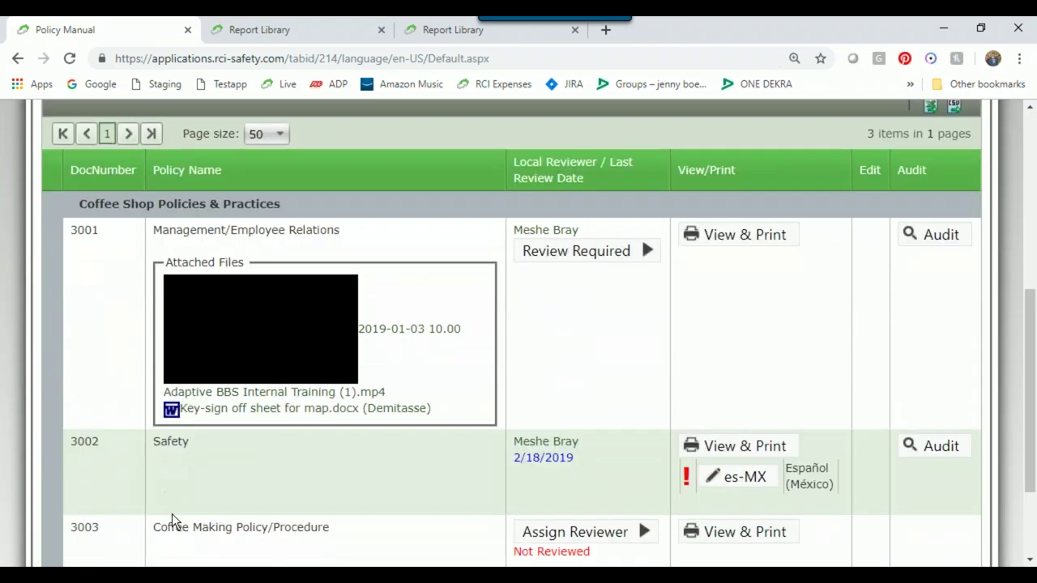
{"action": "scroll", "coordinate": [194, 538], "scroll_direction": "down", "scroll_amount": 1}
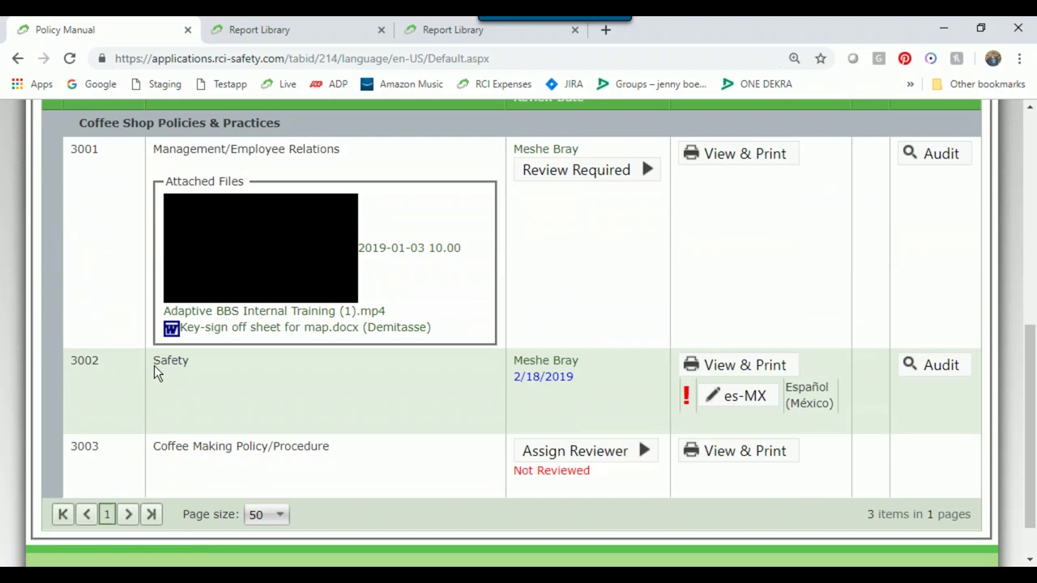
{"action": "scroll", "coordinate": [147, 151], "scroll_direction": "up", "scroll_amount": 3}
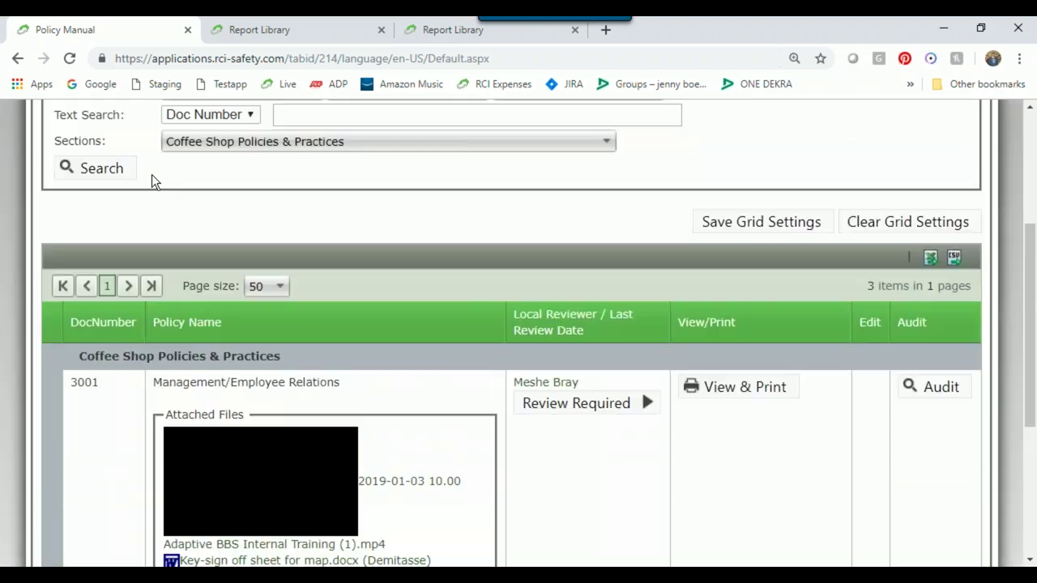
{"action": "scroll", "coordinate": [176, 198], "scroll_direction": "up", "scroll_amount": 1}
{"action": "left_click", "coordinate": [193, 235]}
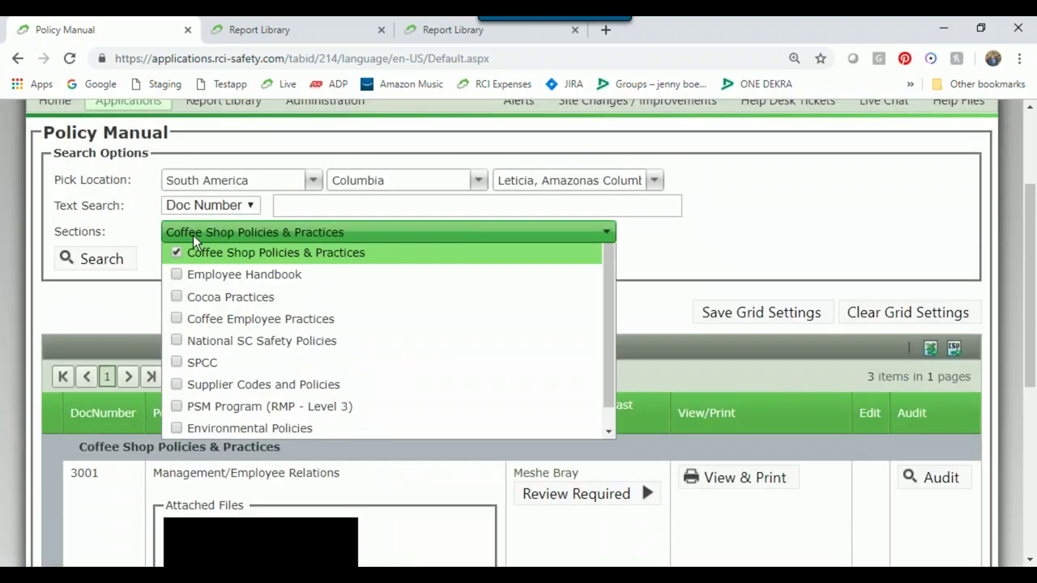
{"action": "left_click", "coordinate": [177, 254]}
{"action": "left_click", "coordinate": [92, 259]}
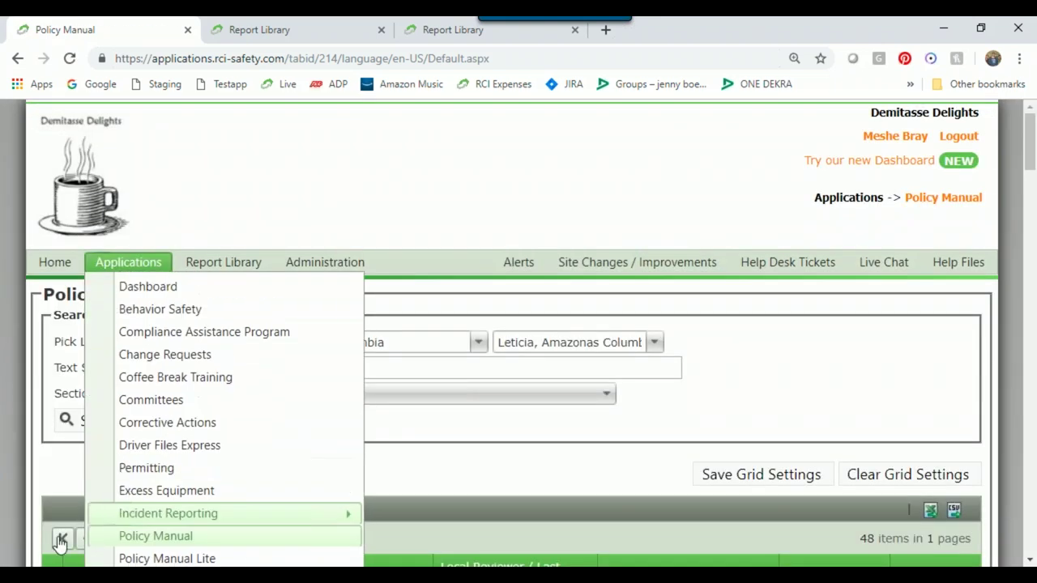
{"action": "scroll", "coordinate": [46, 467], "scroll_direction": "down", "scroll_amount": 8}
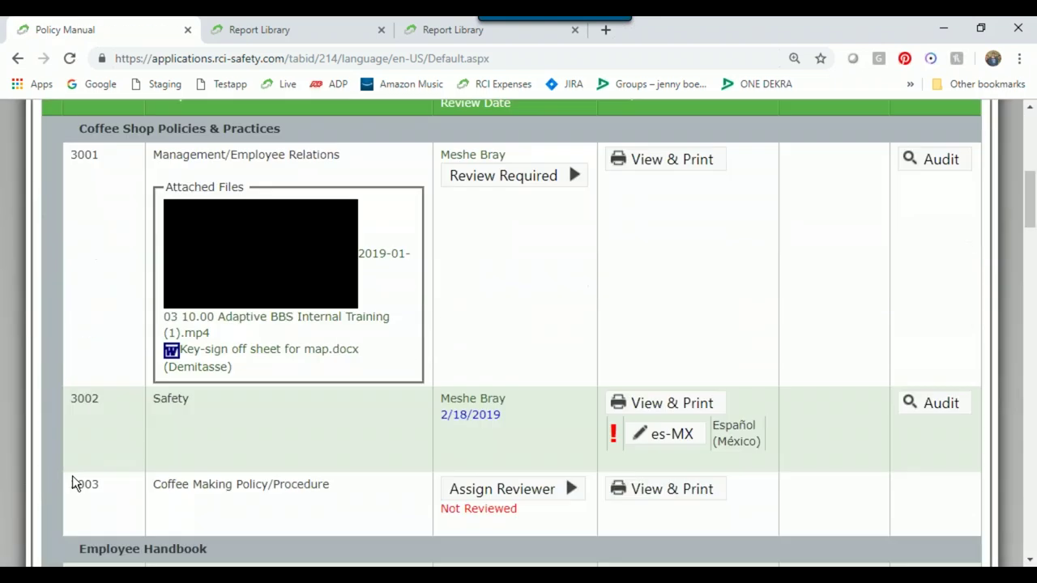